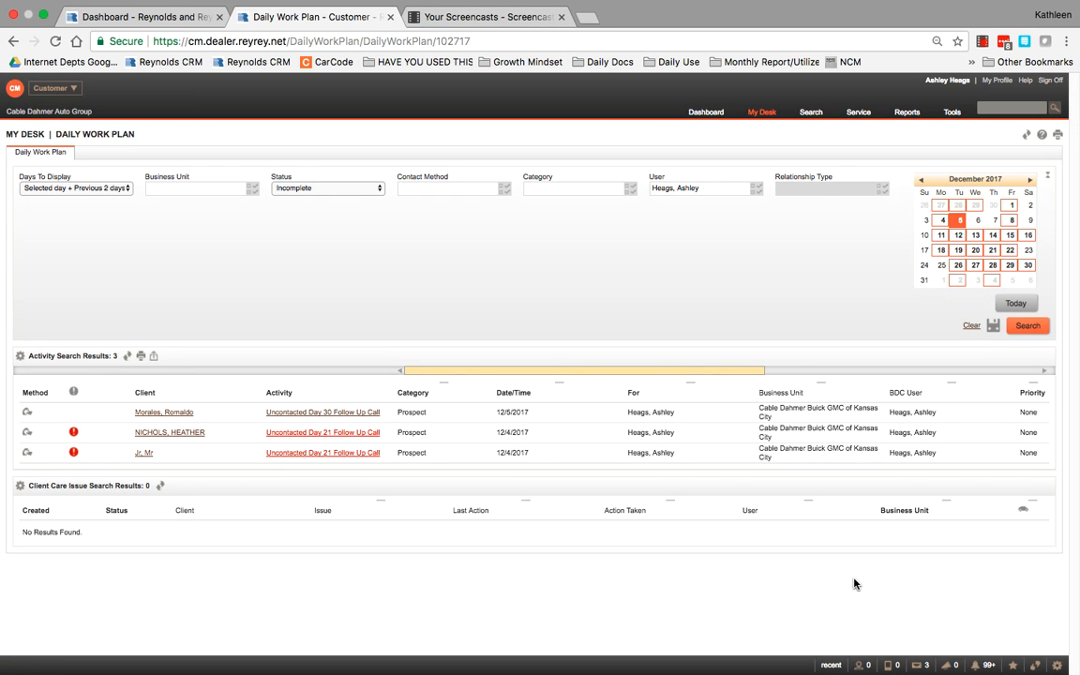
# - Open the user's own profile, check the cell, work phone and email fields, and save the profile
pyautogui.click(999, 81)
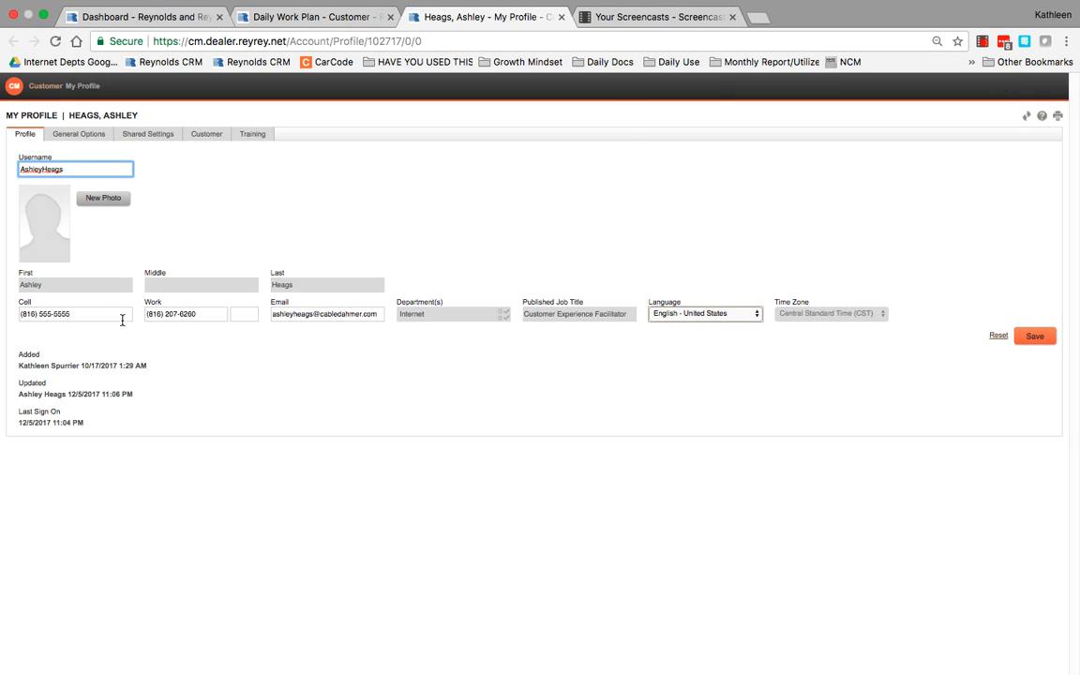
pyautogui.click(92, 312)
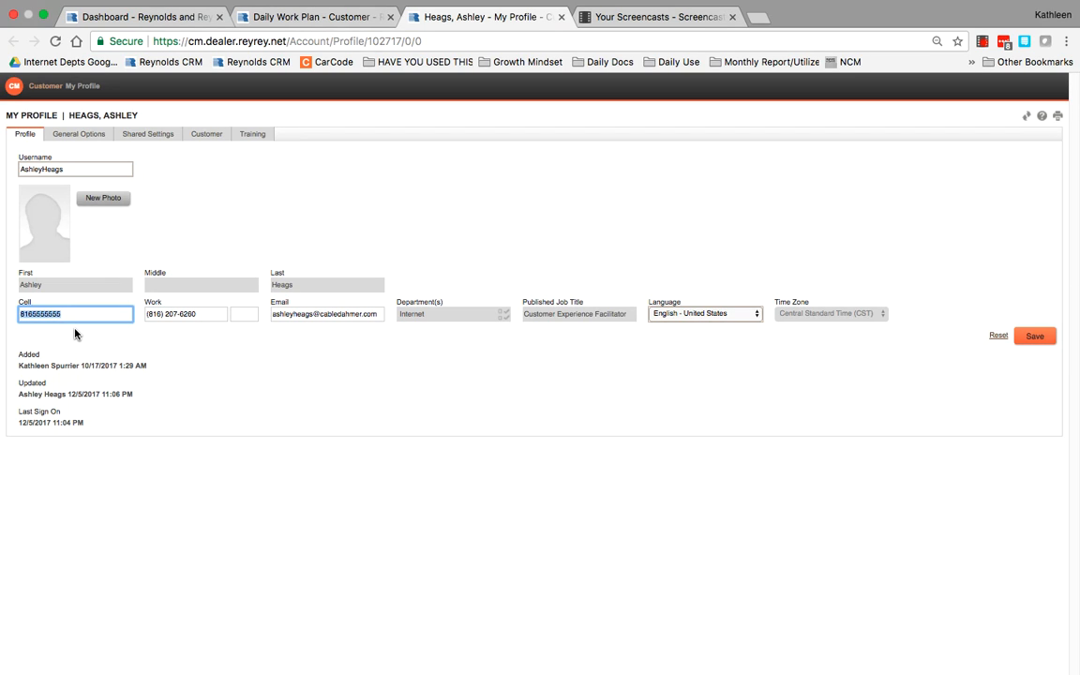
pyautogui.click(196, 312)
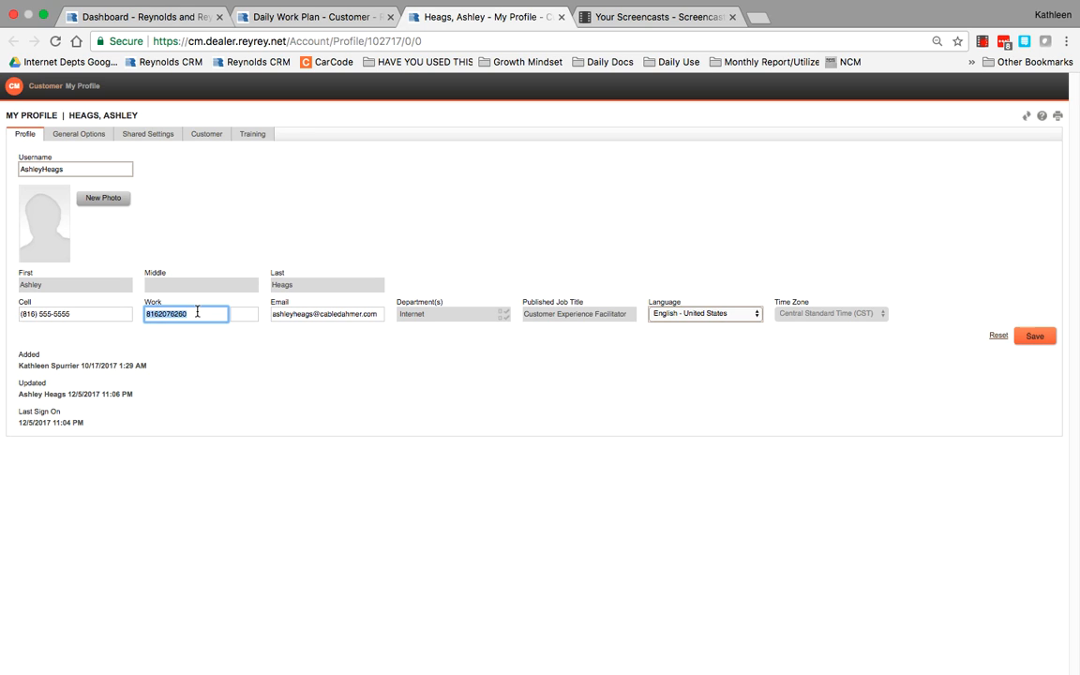
pyautogui.click(327, 315)
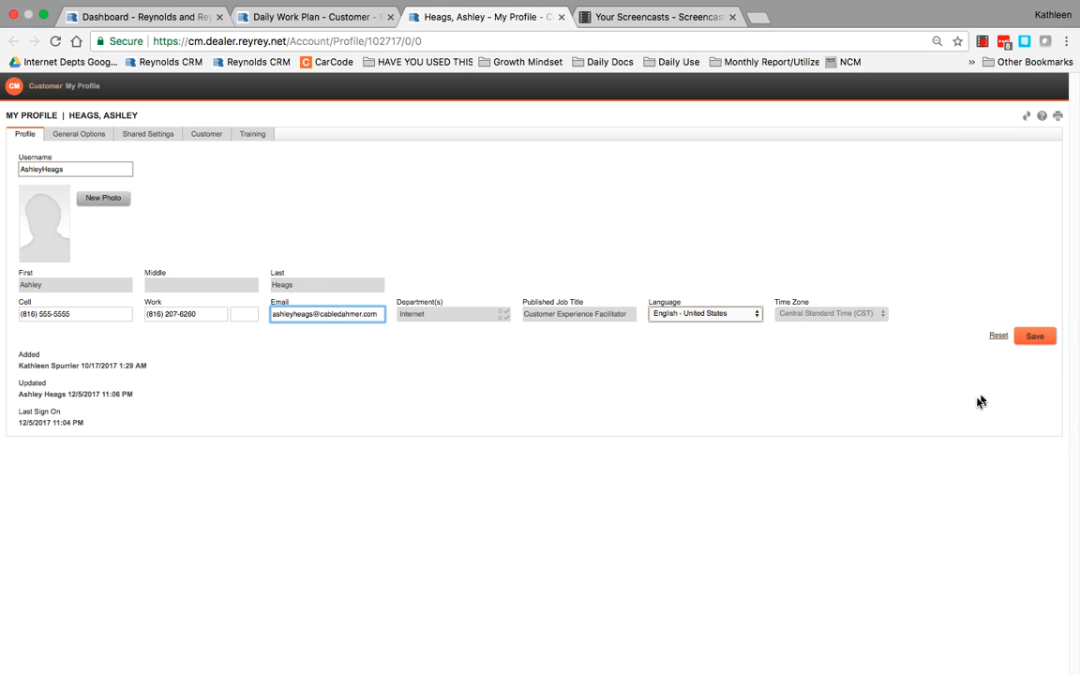
pyautogui.click(1032, 336)
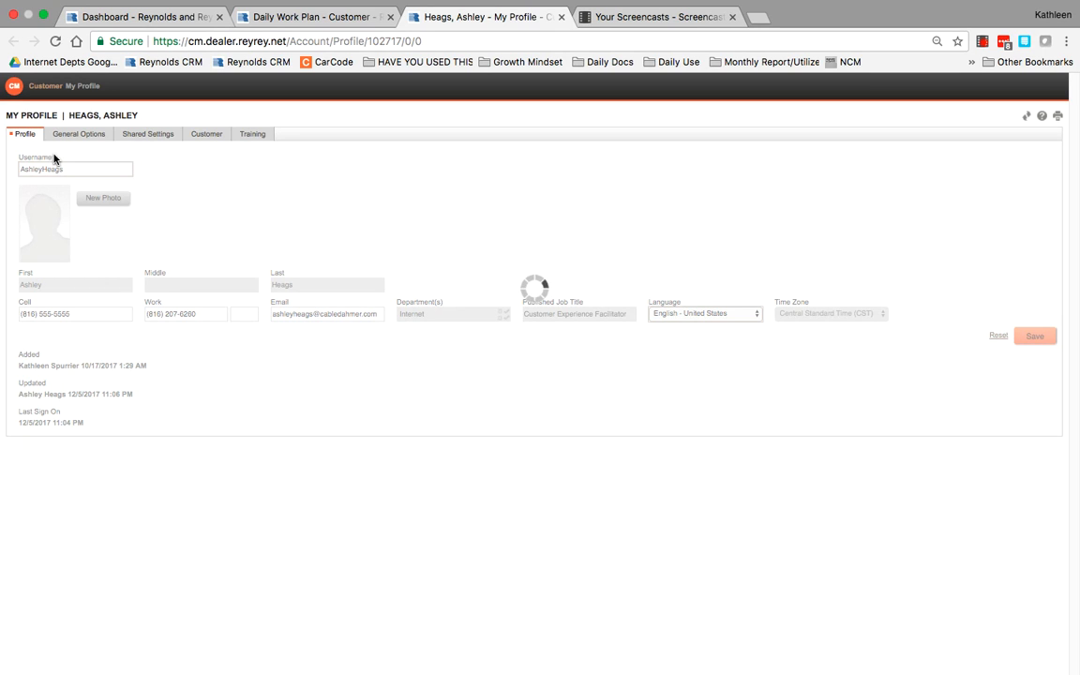
# - Review the default page choices for Customer, Reputation and Vehicle in General Options, plus the password and security question settings
pyautogui.click(80, 135)
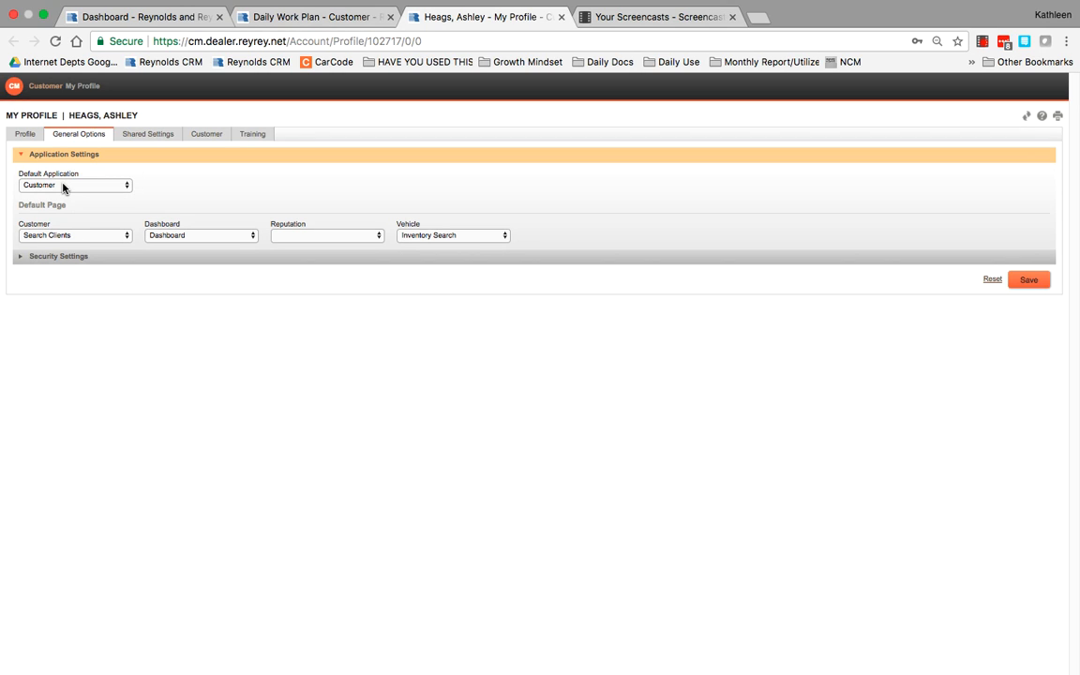
pyautogui.click(66, 238)
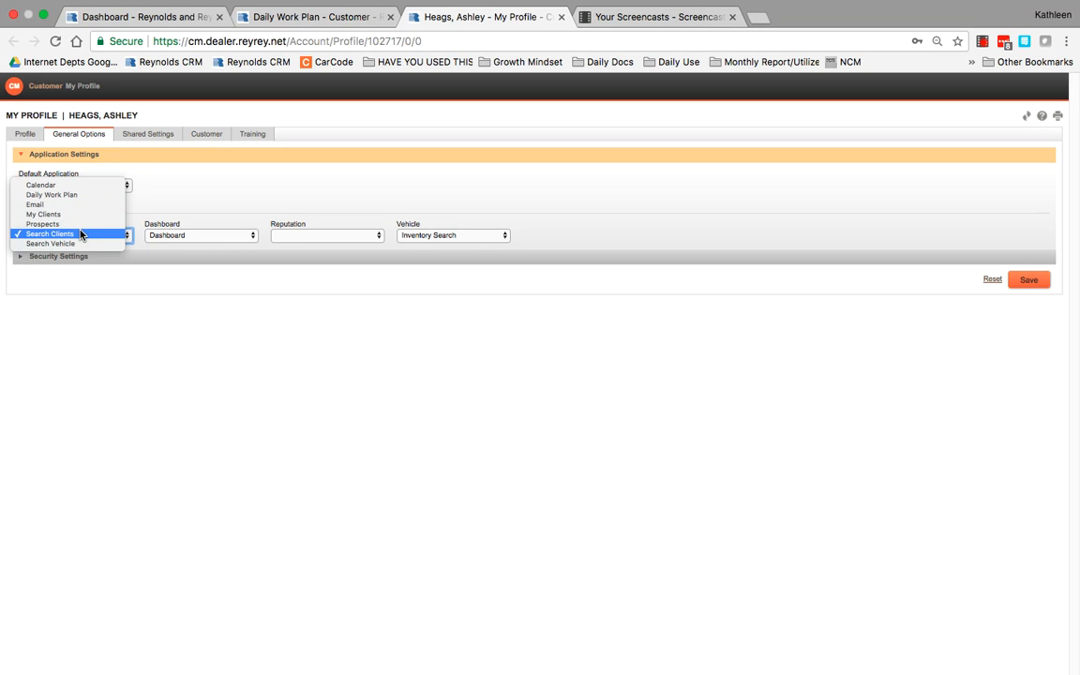
pyautogui.click(225, 186)
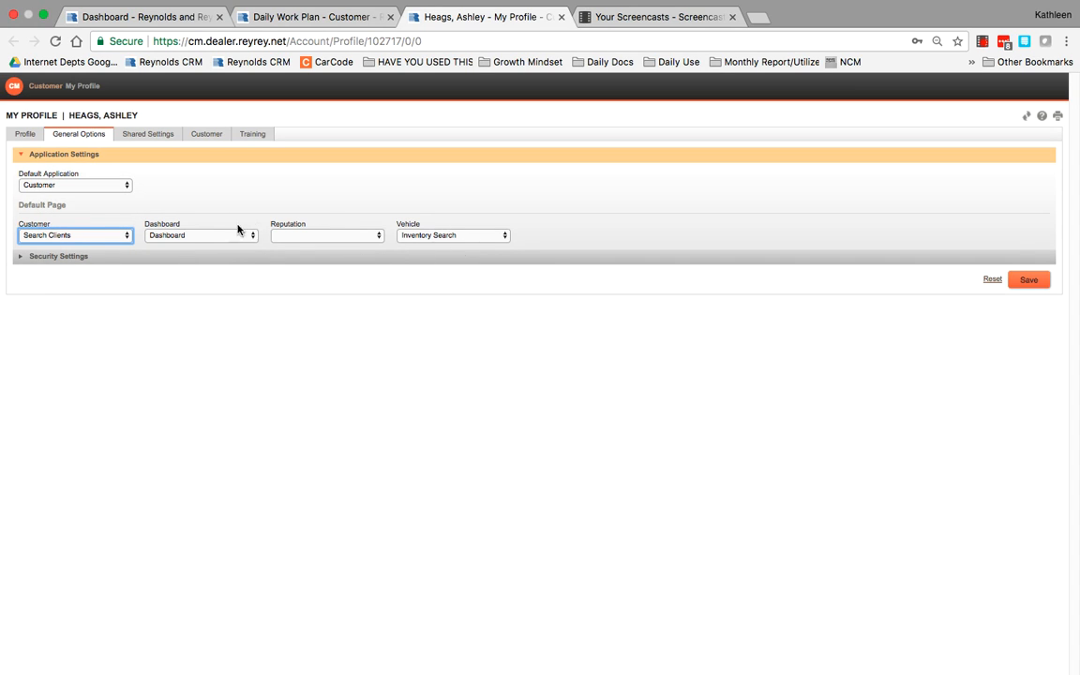
pyautogui.click(338, 234)
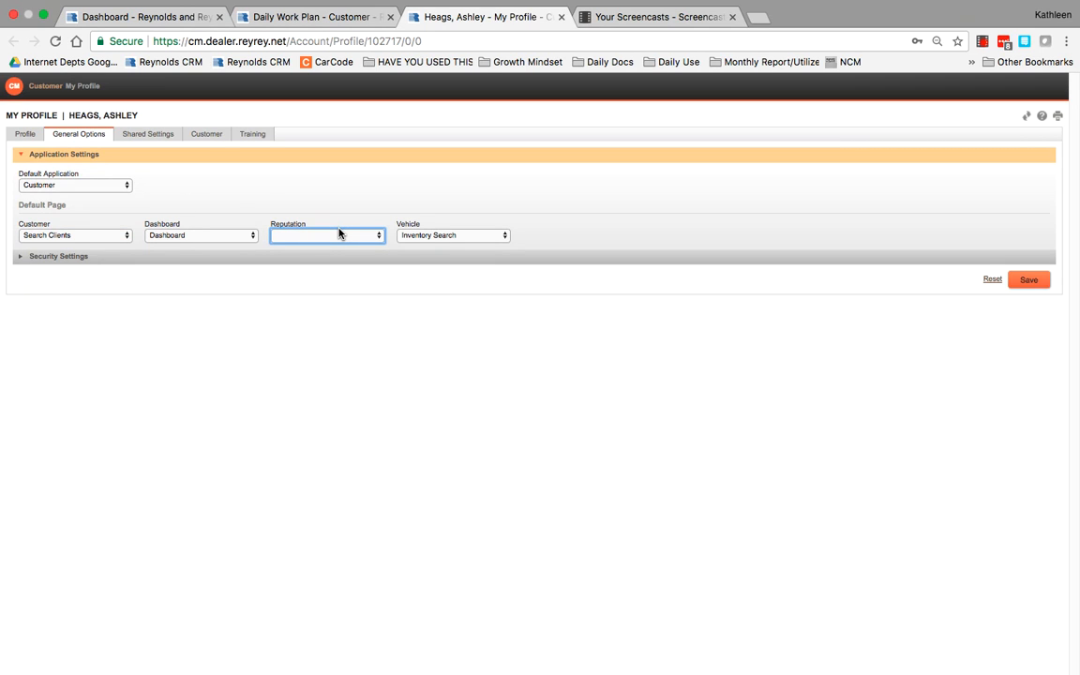
pyautogui.click(441, 239)
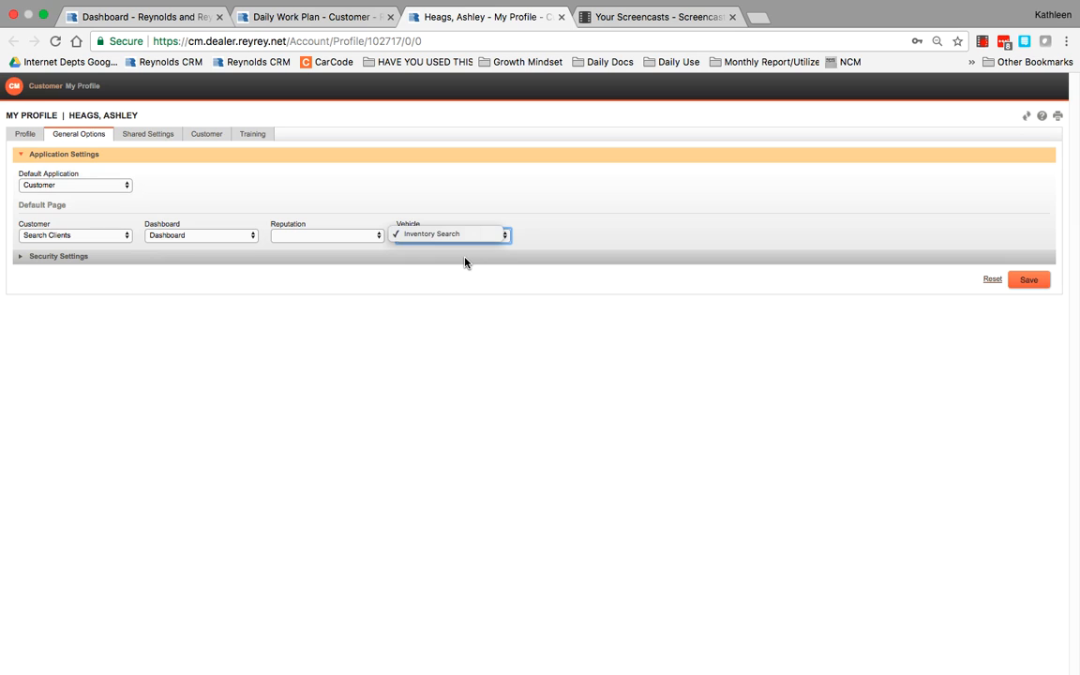
pyautogui.click(417, 198)
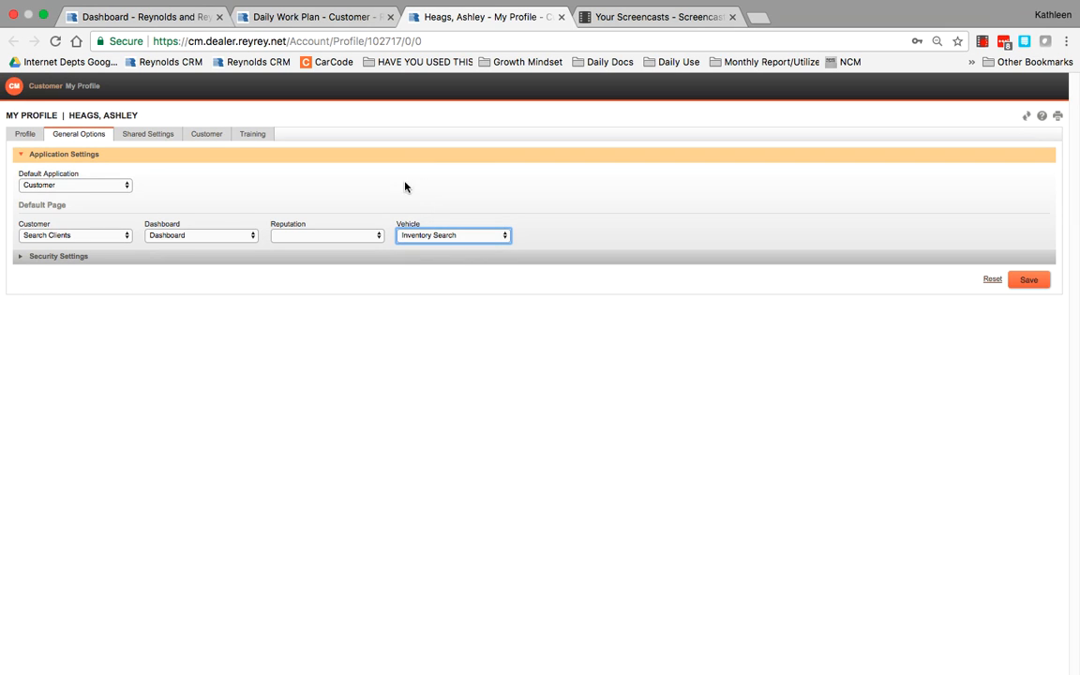
pyautogui.click(106, 247)
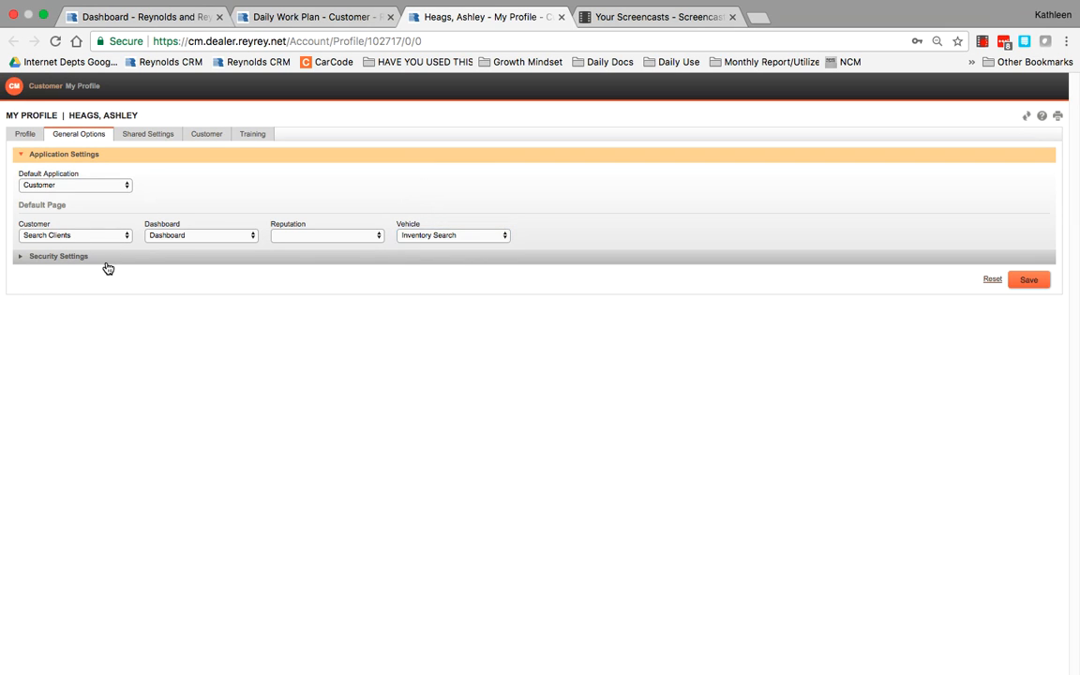
pyautogui.click(106, 263)
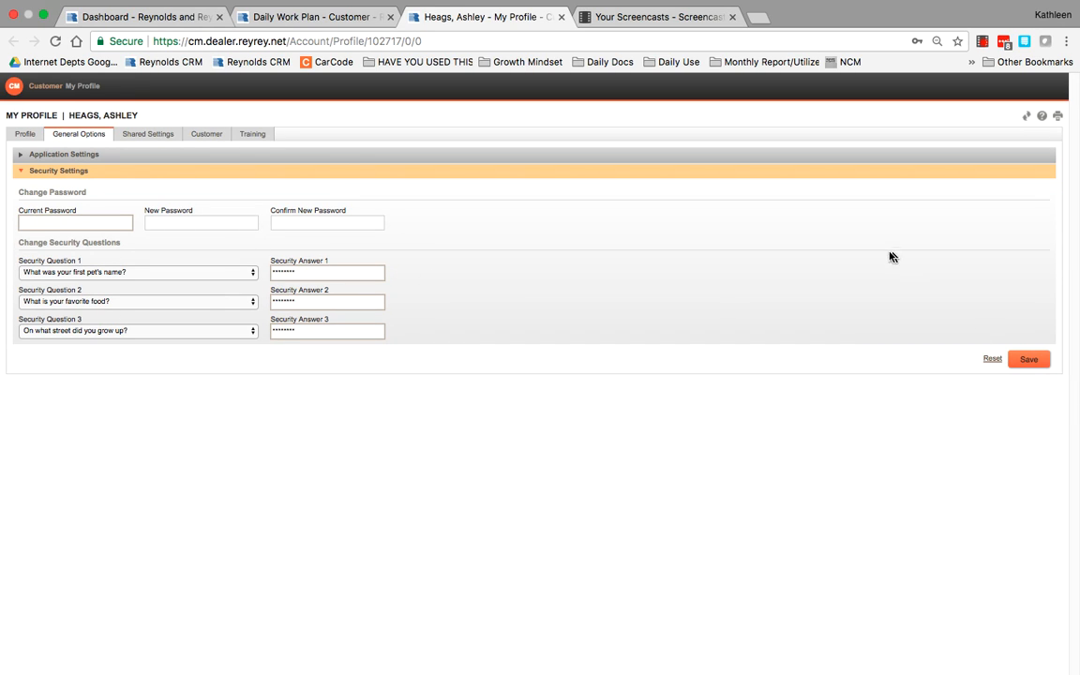
# - Examine the text-forwarding number choices and the available business units in Shared Settings without changing either
pyautogui.click(124, 135)
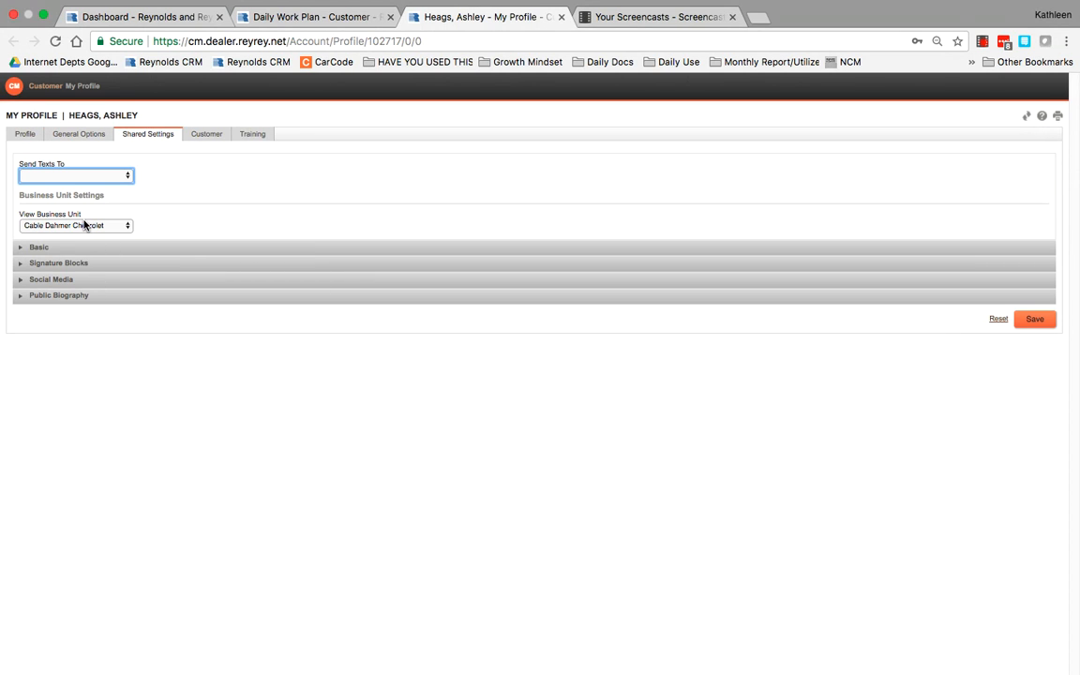
pyautogui.click(61, 178)
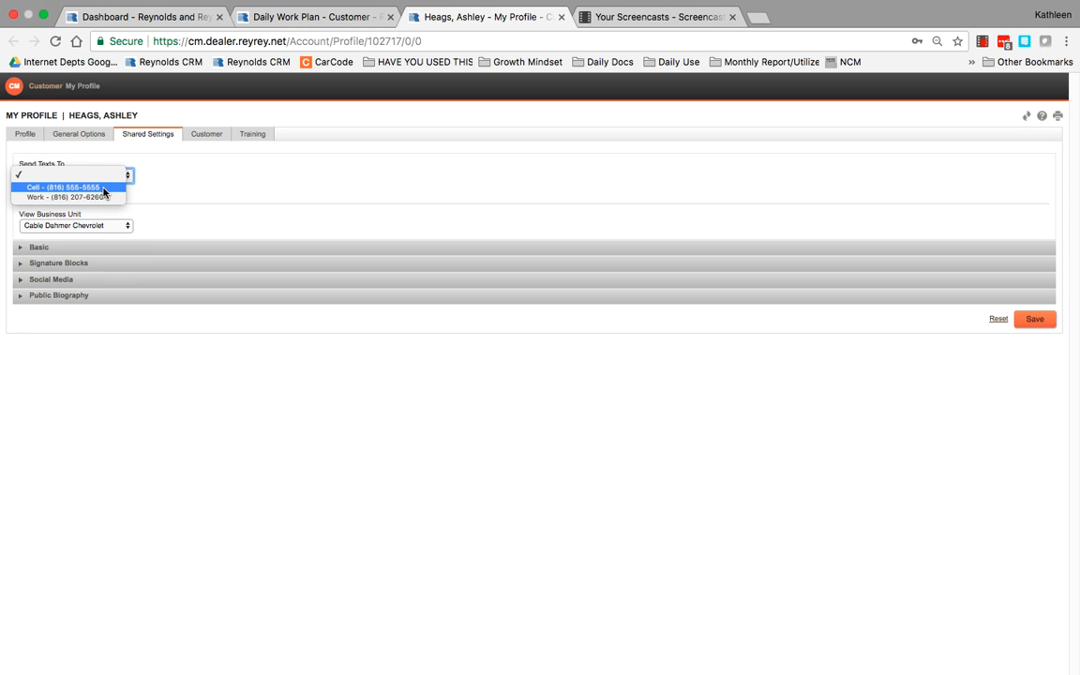
pyautogui.click(185, 168)
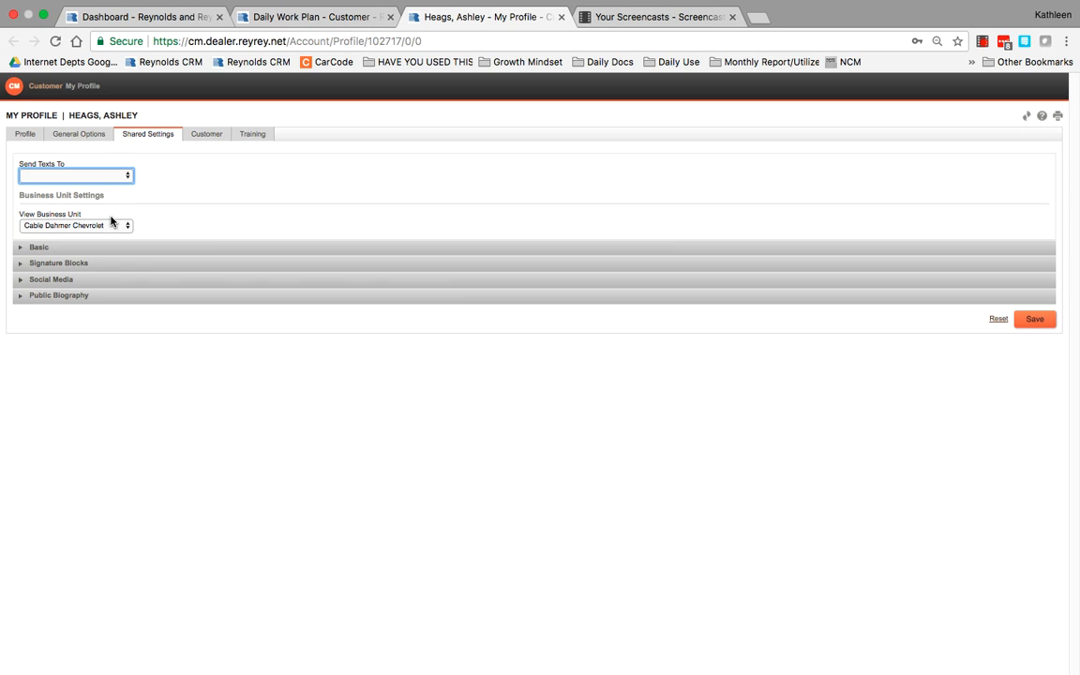
pyautogui.click(107, 225)
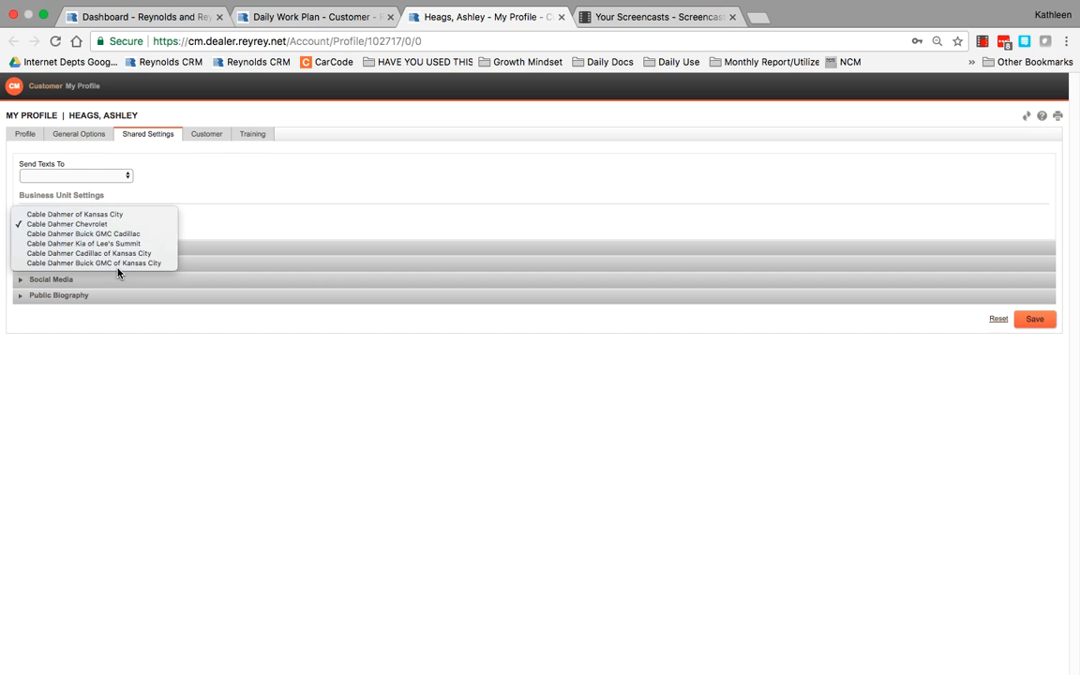
pyautogui.click(274, 172)
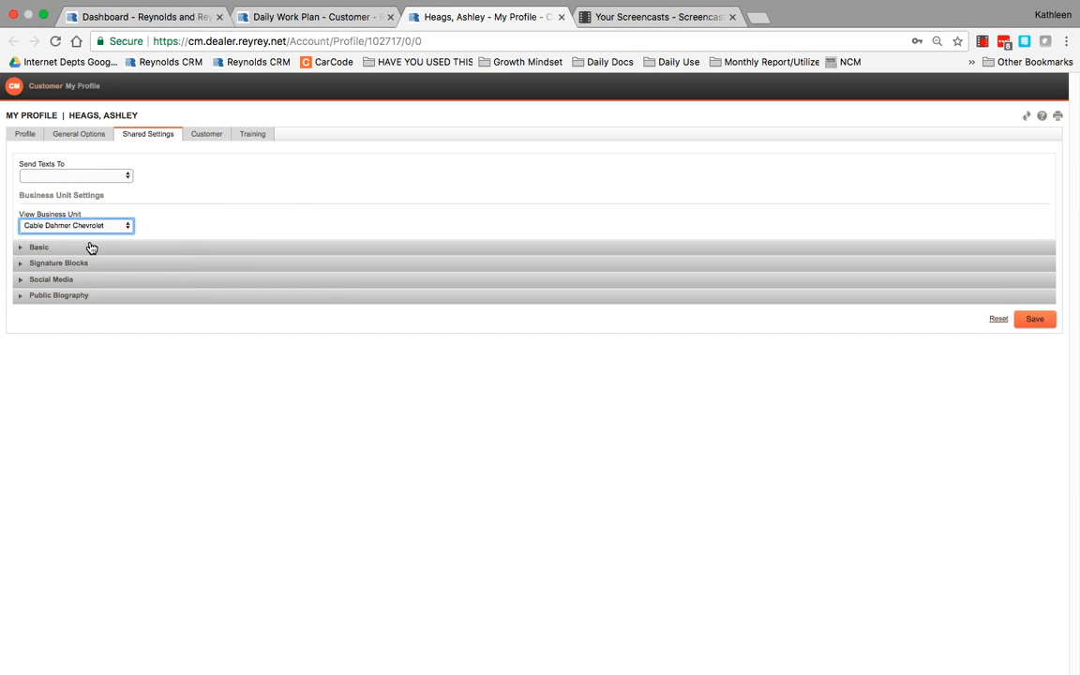
# - Expand the Basic and Signature Blocks sections for Cable Dahmer Chevrolet and review the email and direct mail signatures
pyautogui.click(41, 249)
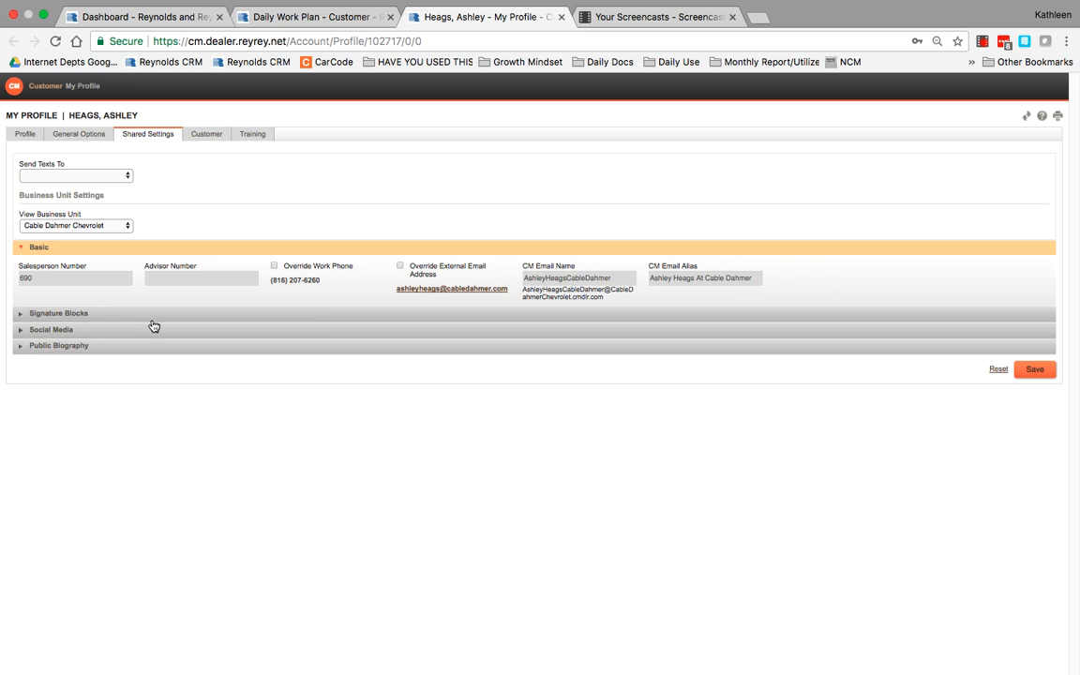
pyautogui.click(119, 315)
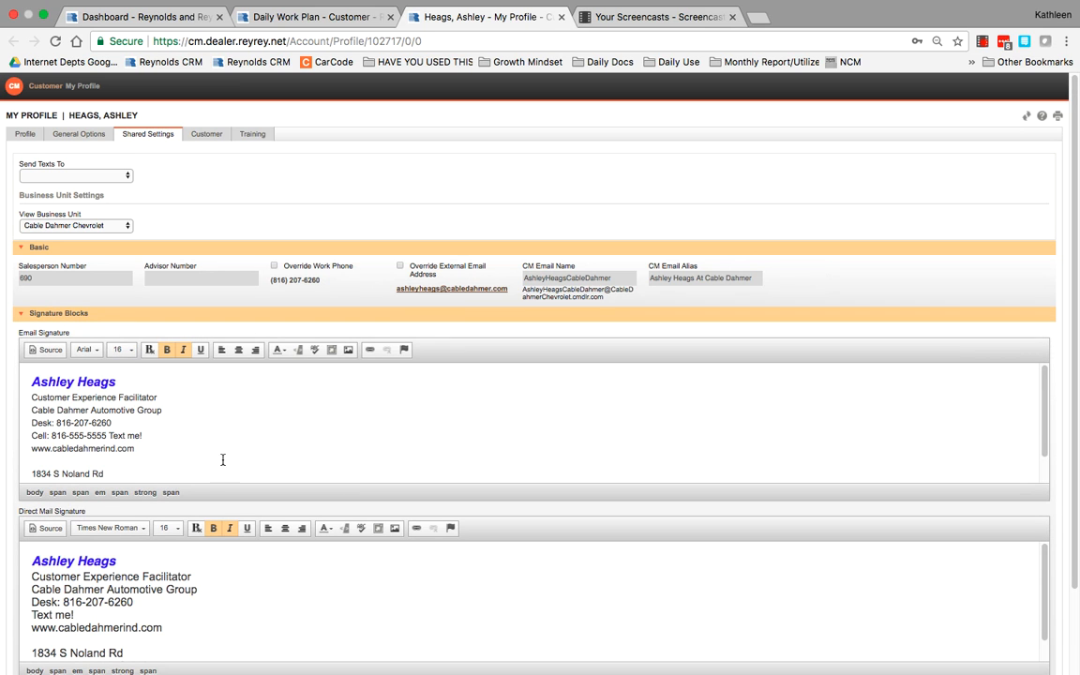
pyautogui.scroll(-3, 222, 442)
pyautogui.scroll(3, 222, 443)
pyautogui.scroll(-3, 170, 436)
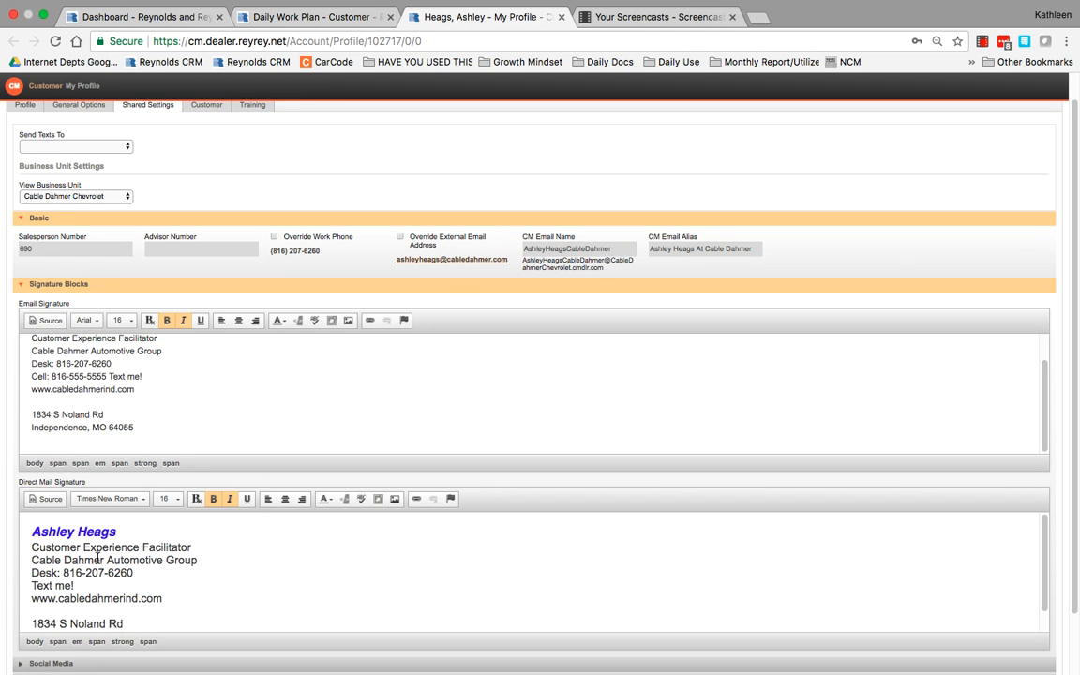
pyautogui.scroll(-2, 210, 342)
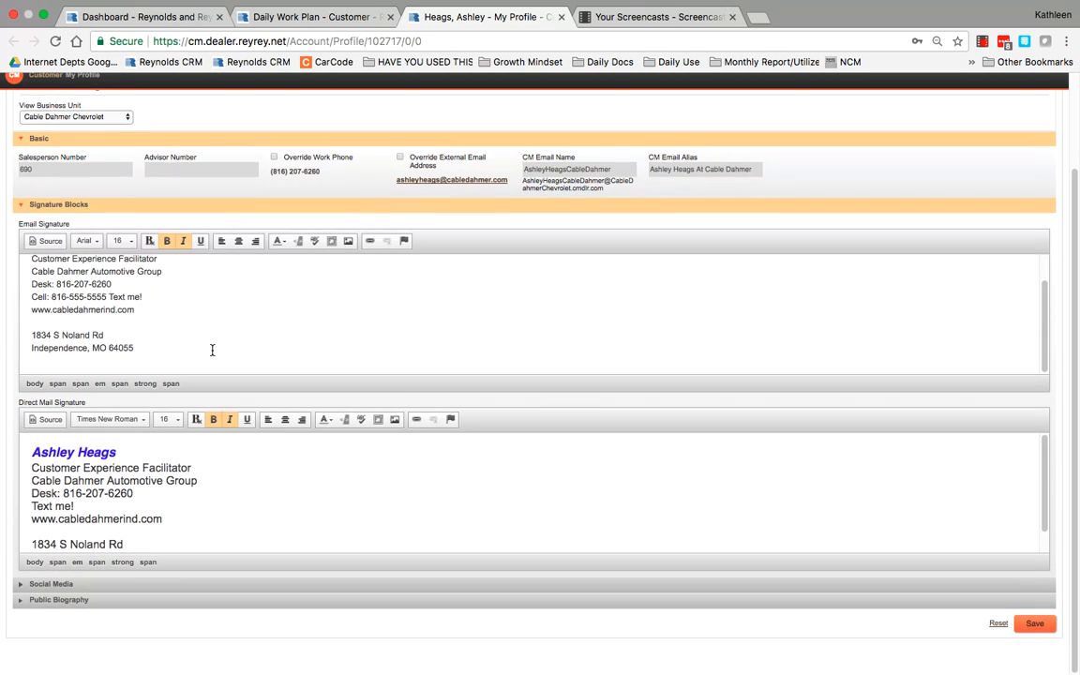
pyautogui.scroll(5, 212, 352)
pyautogui.scroll(-5, 194, 442)
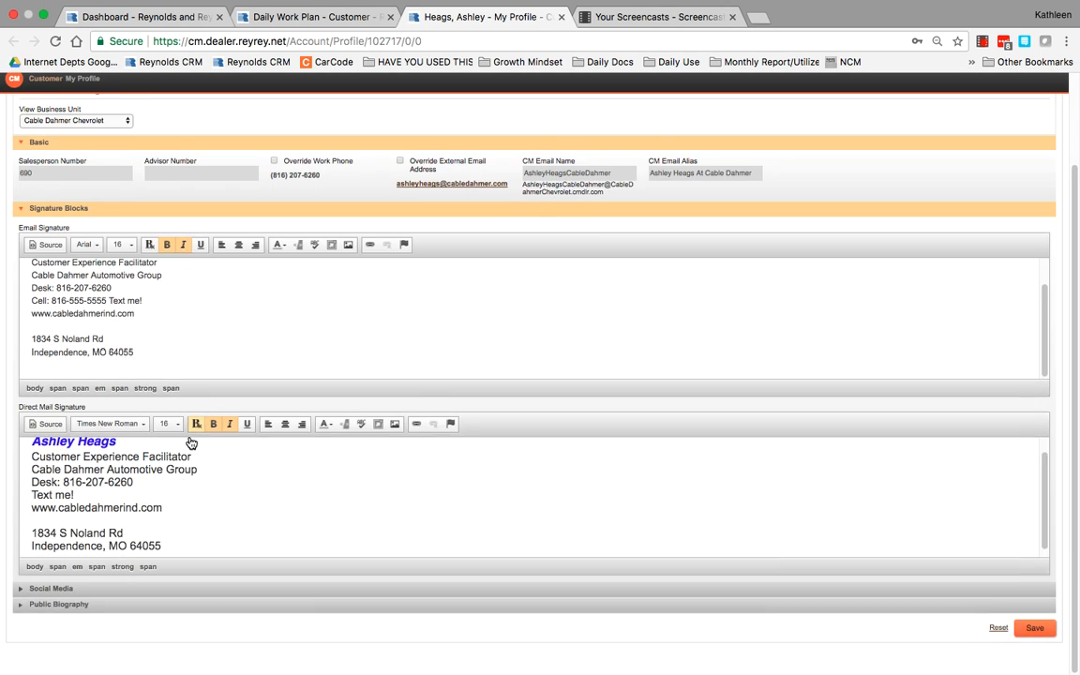
# - Expand the Social Media and Public Biography sections and look over their fields
pyautogui.click(71, 596)
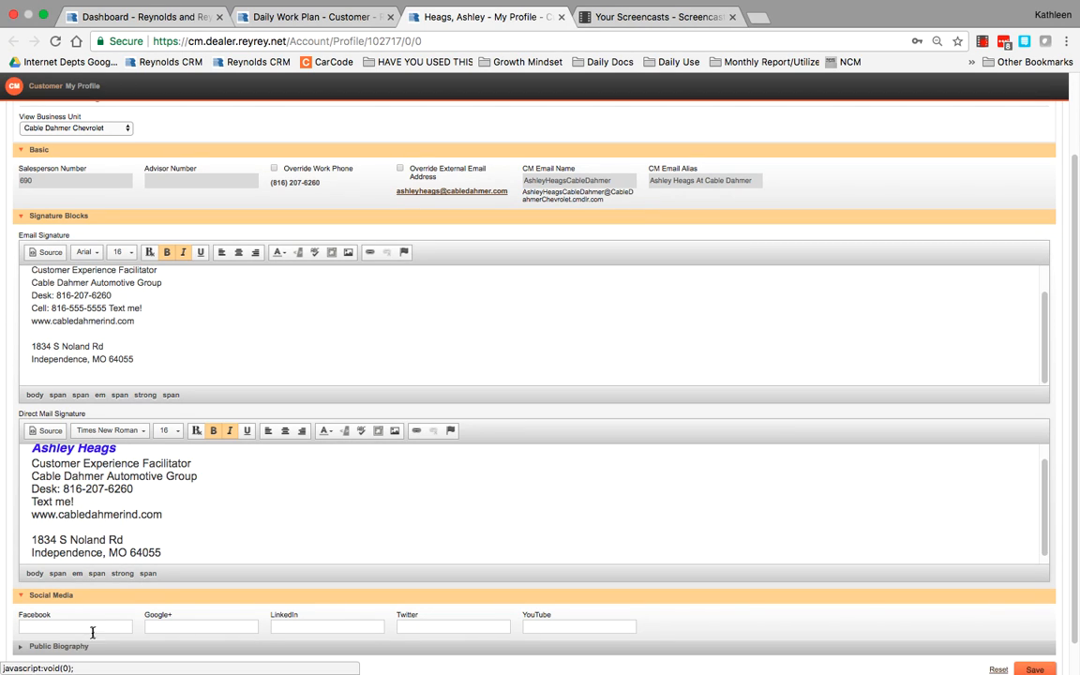
pyautogui.click(97, 659)
pyautogui.scroll(-5, 97, 656)
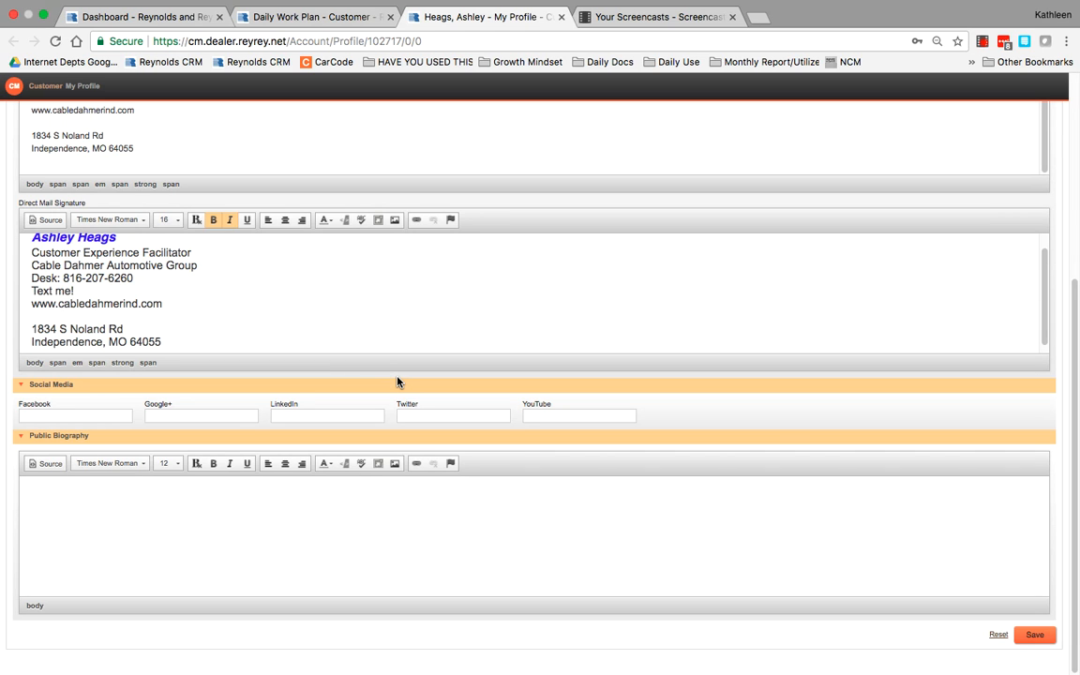
pyautogui.scroll(5, 396, 382)
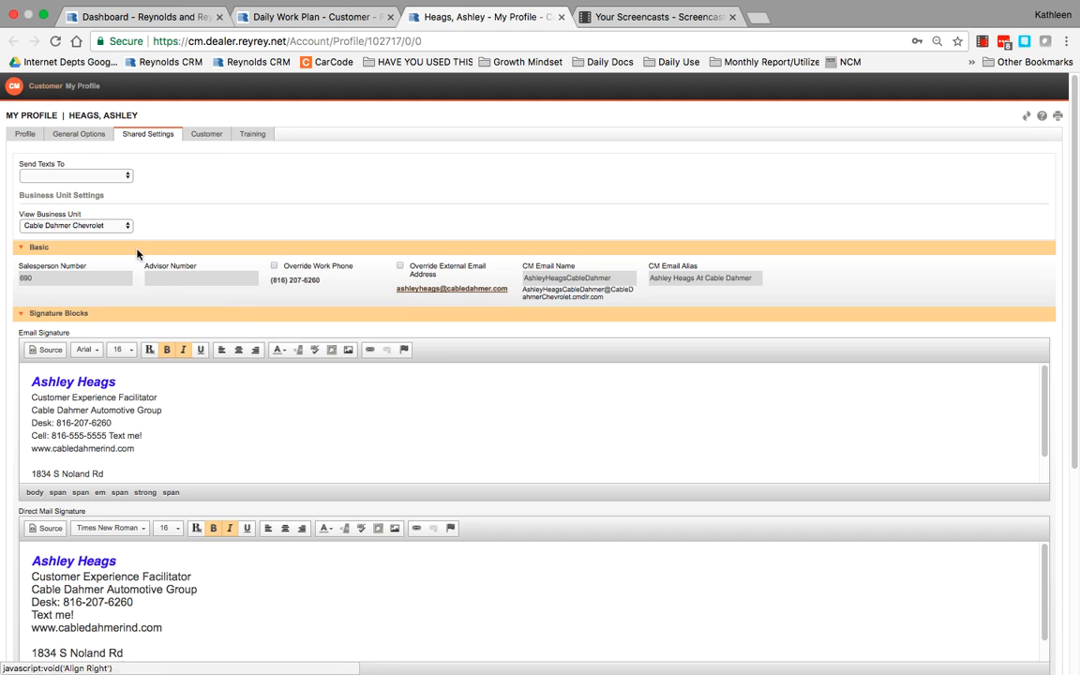
# - Review the Customer forwarding and office status settings and the Training list, and return to the main Profile details
pyautogui.click(208, 140)
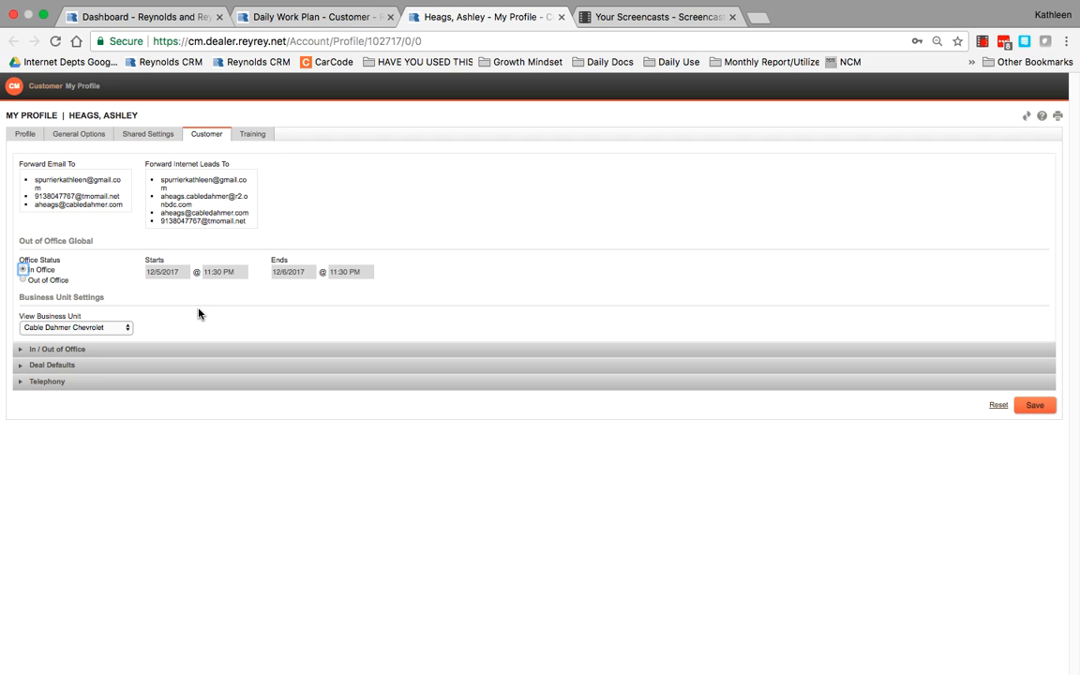
pyautogui.click(256, 137)
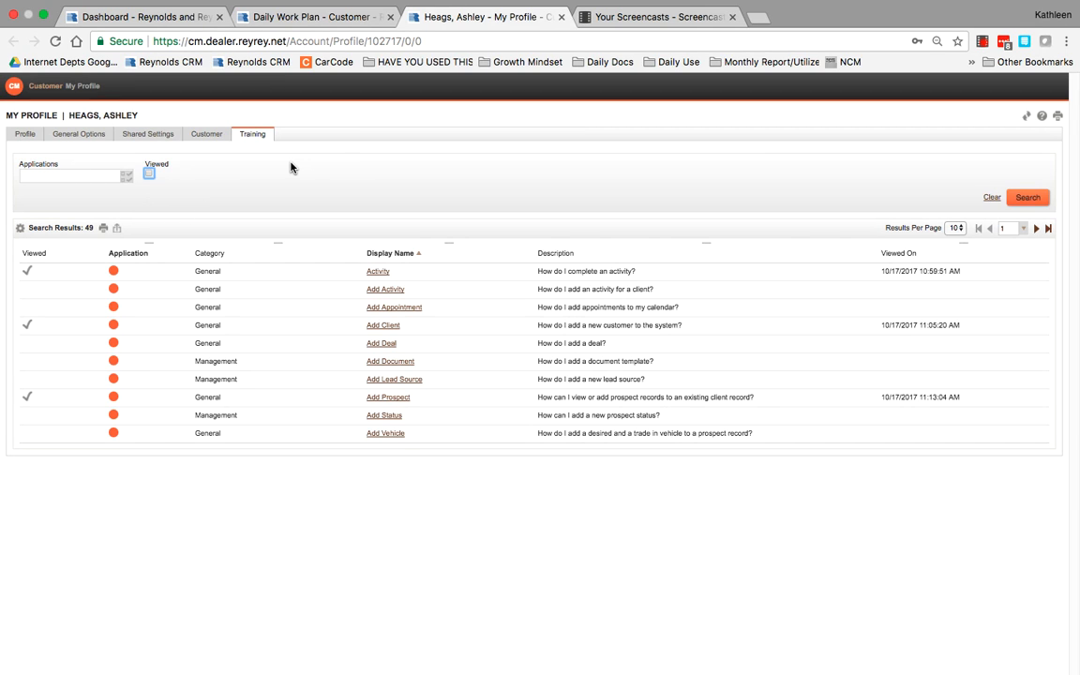
pyautogui.click(142, 138)
pyautogui.click(80, 135)
pyautogui.click(32, 135)
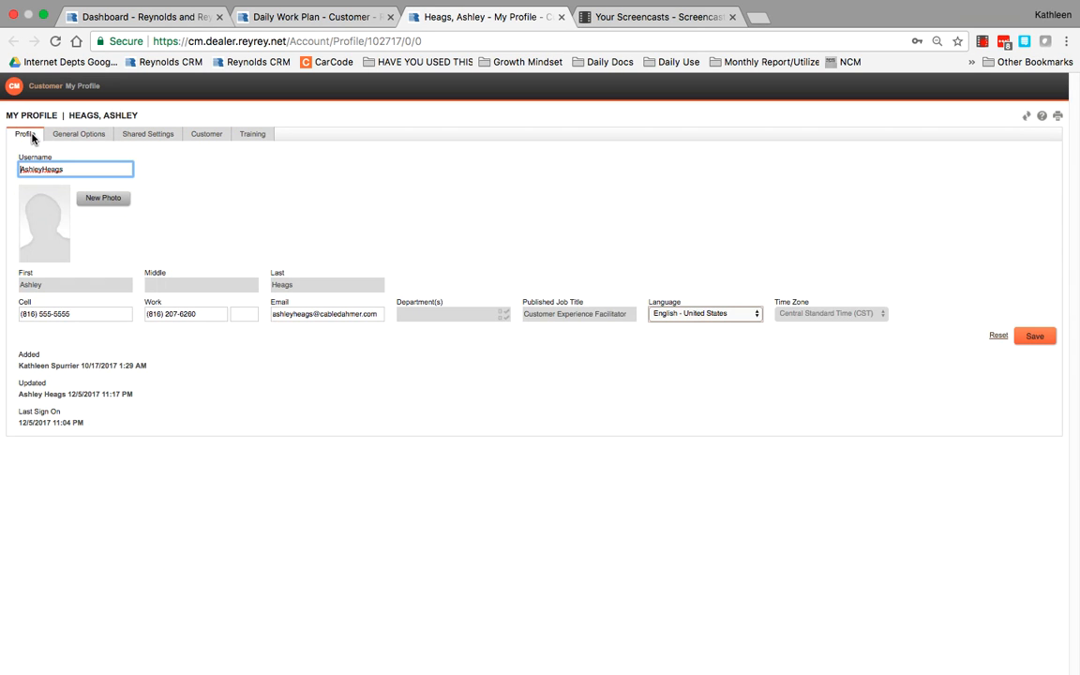